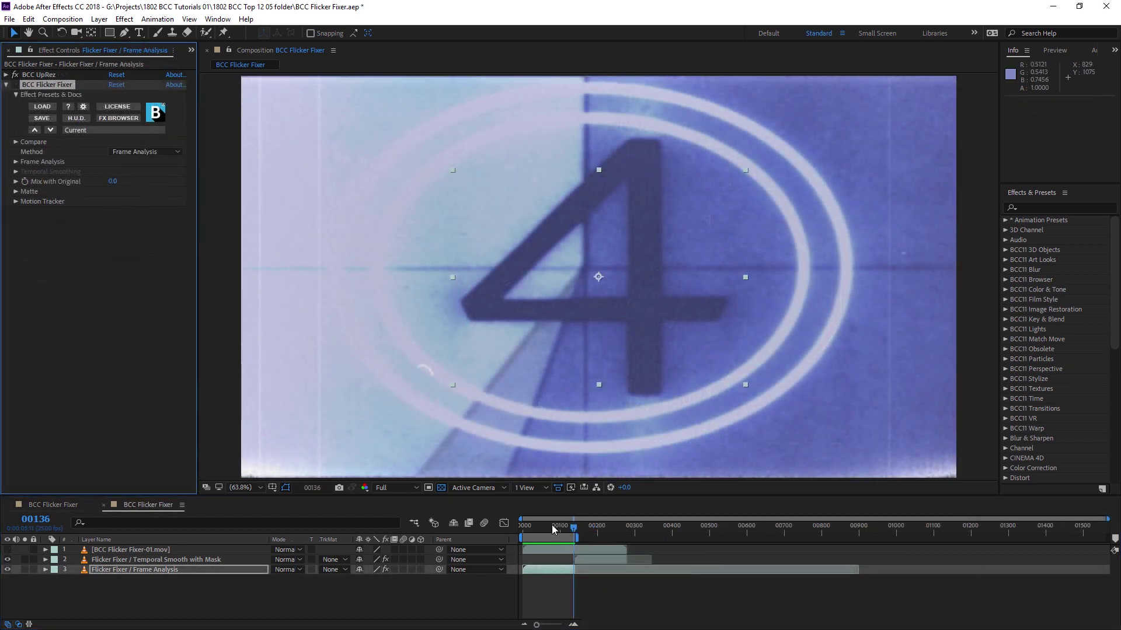
Play the countdown clip's Frame Analysis preview from frame 0.
{"action": "left_click", "coordinate": [524, 526]}
{"action": "key", "text": "space"}
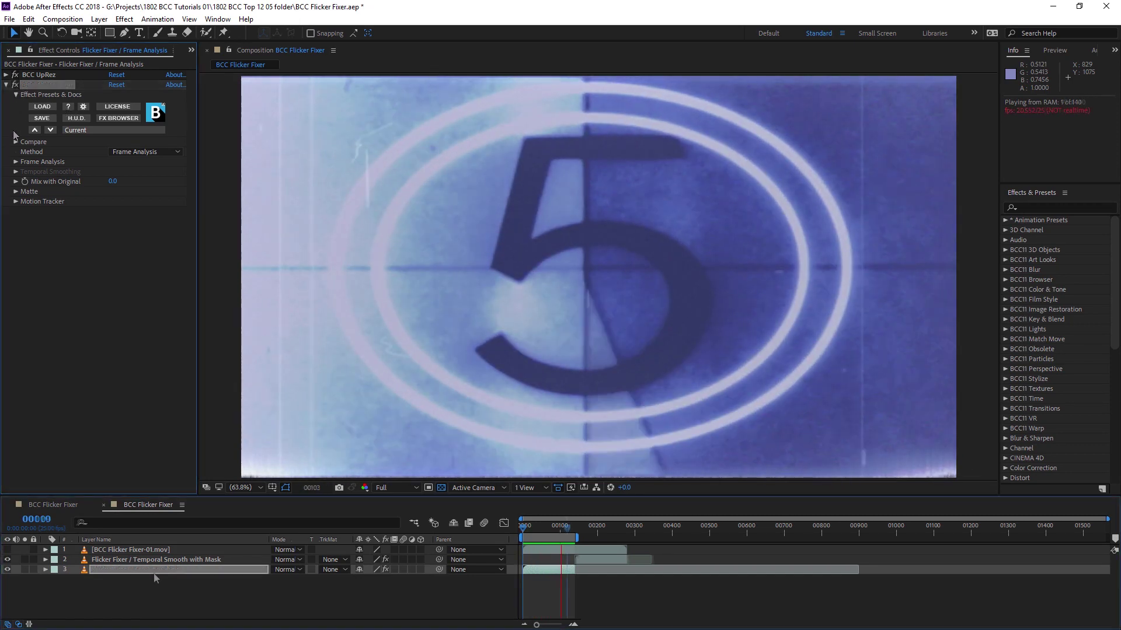
Expand Frame Analysis to show Time Window 5.0, Smoothing 1.00 and Faster Analysis on.
{"action": "left_click", "coordinate": [153, 573]}
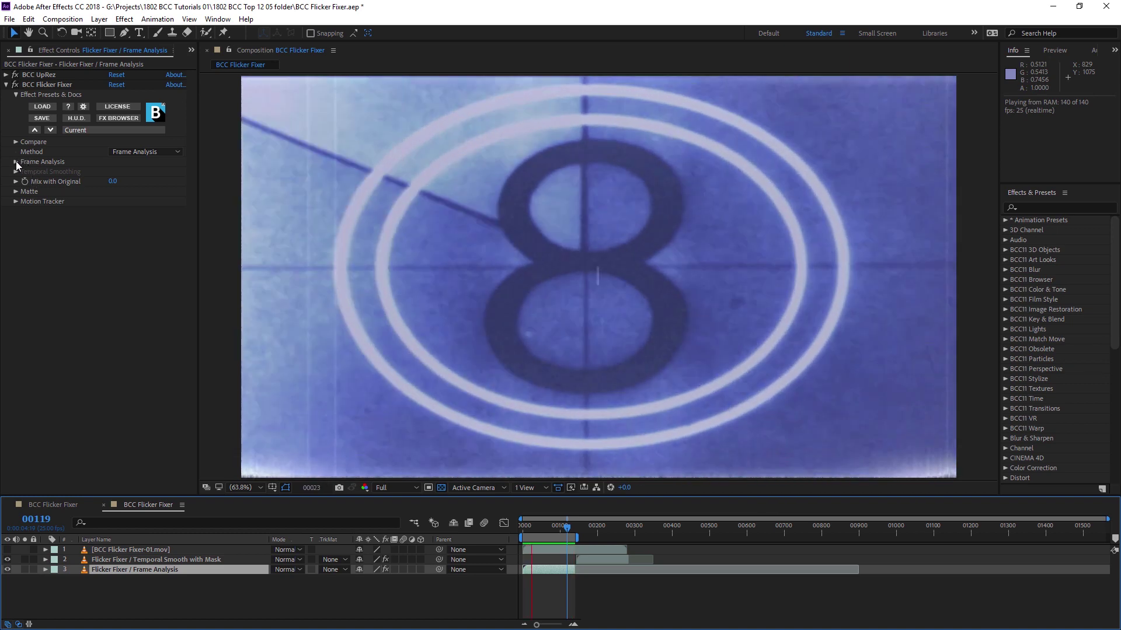
{"action": "left_click", "coordinate": [16, 162]}
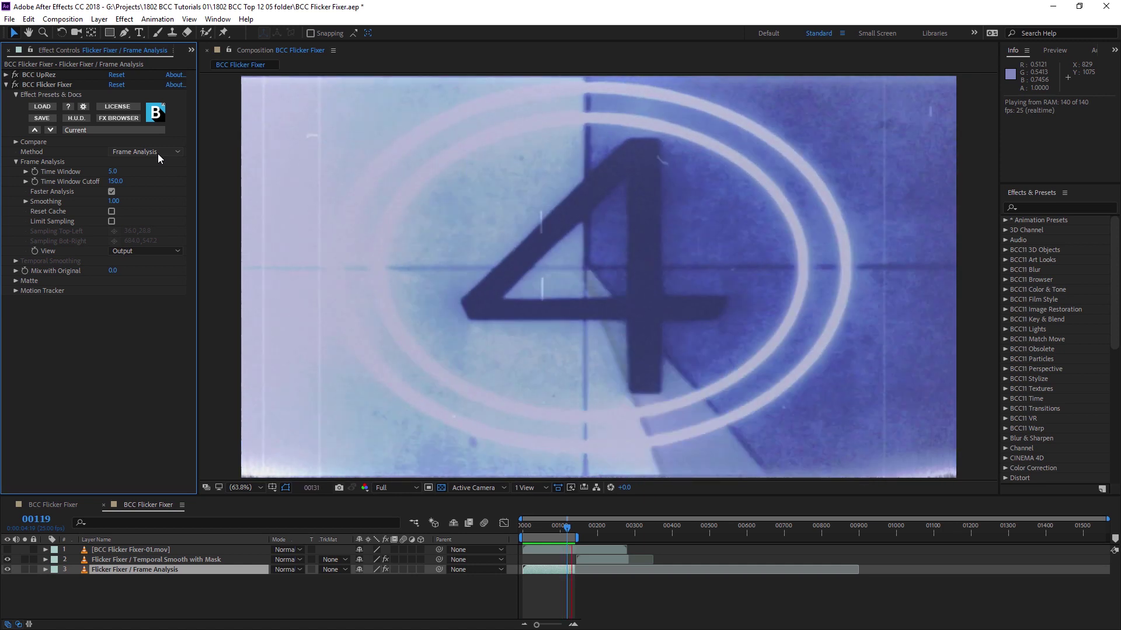
Turn off Faster Analysis and limit sampling to the region 977.3,-179.7 to 1211.3,669.5.
{"action": "key", "text": "space"}
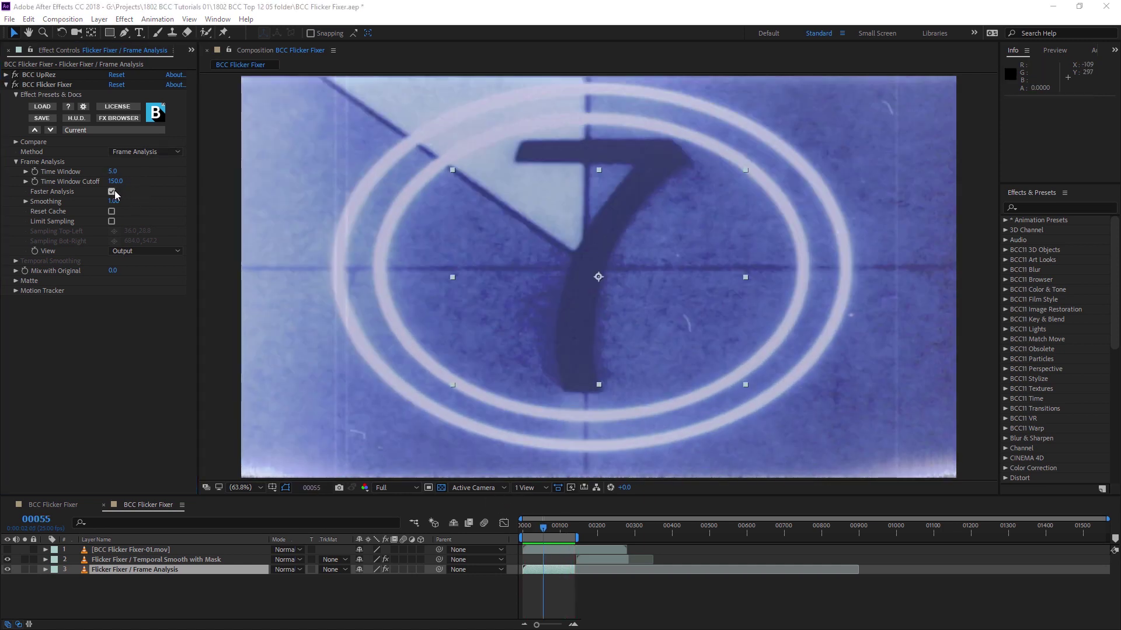
{"action": "left_click", "coordinate": [112, 191]}
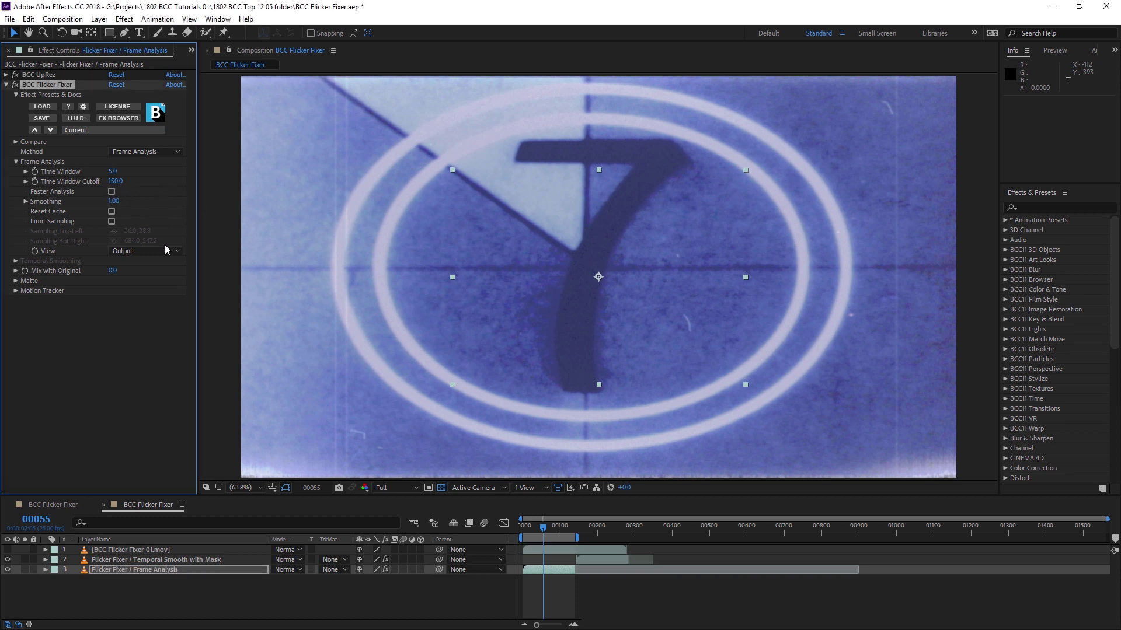
{"action": "left_click", "coordinate": [112, 221]}
{"action": "left_click_drag", "start_coordinate": [472, 180], "coordinate": [850, 103]}
{"action": "left_click_drag", "start_coordinate": [732, 376], "coordinate": [946, 420]}
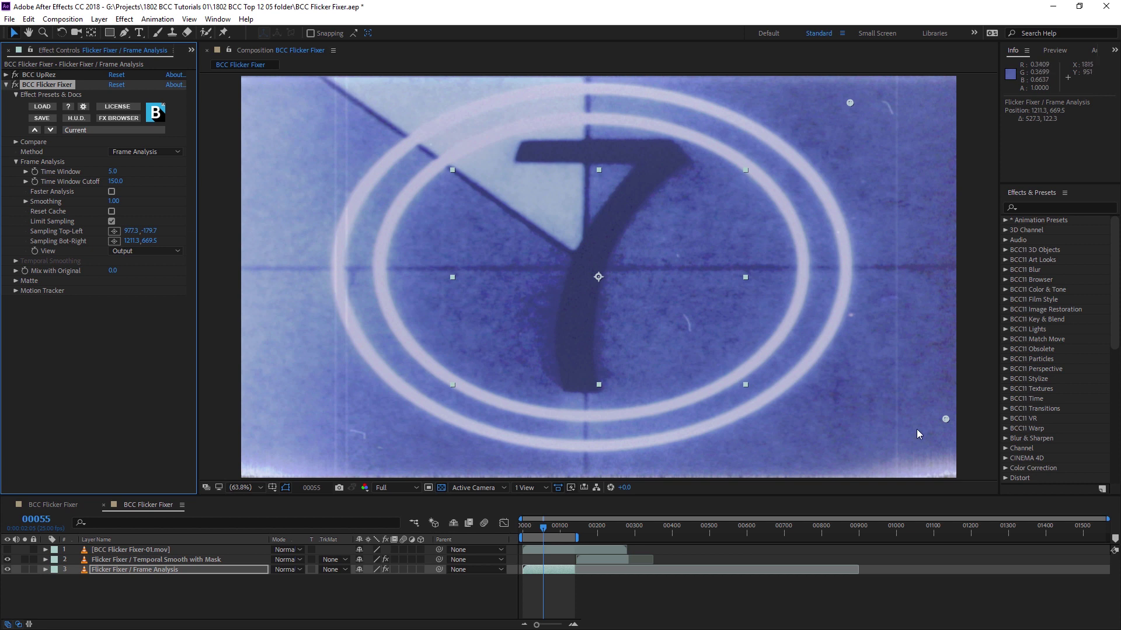
Set the View to Transform Over Output and preview the transform graph lines.
{"action": "left_click", "coordinate": [153, 253]}
{"action": "left_click", "coordinate": [151, 271]}
{"action": "key", "text": "space"}
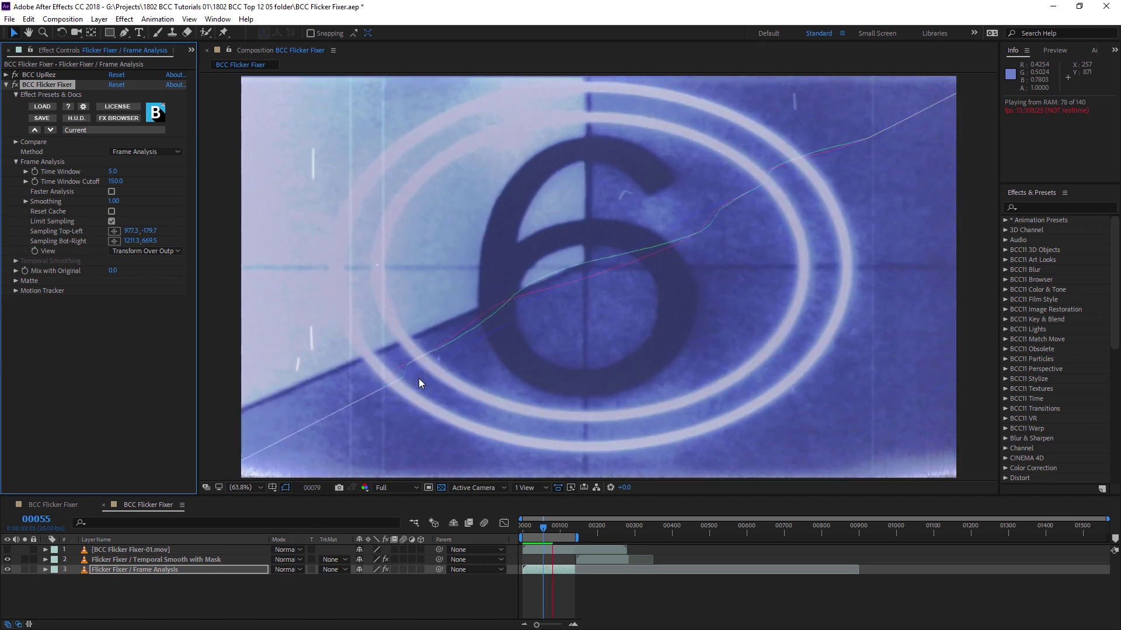
{"action": "key", "text": "space"}
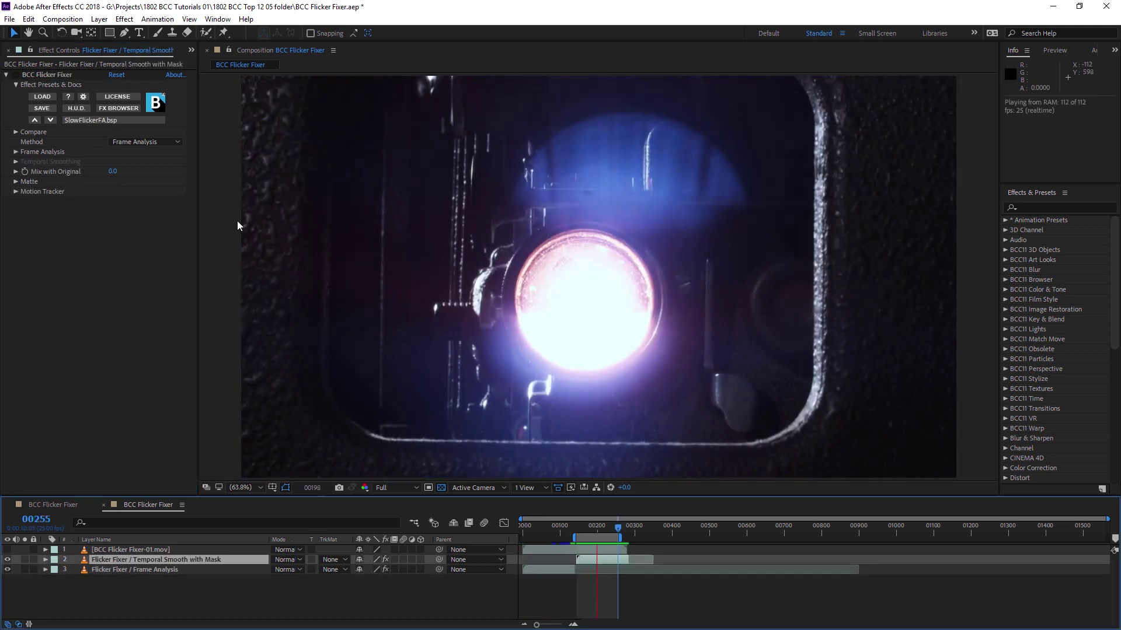
Restart the projector clip's preview to see its Frame Analysis result.
{"action": "left_click", "coordinate": [15, 80]}
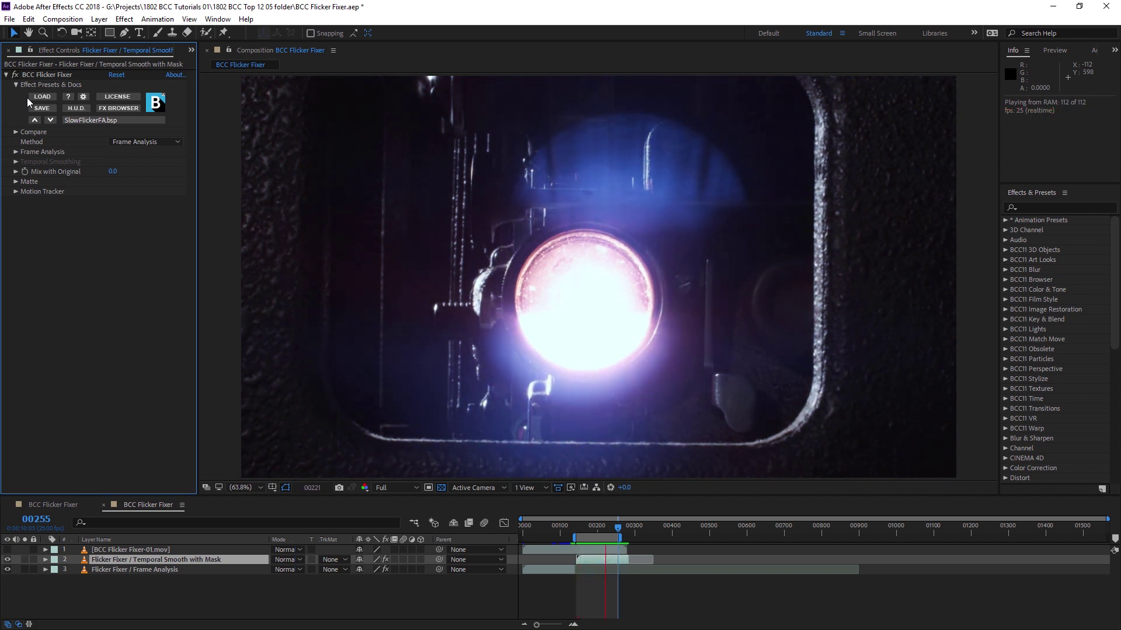
{"action": "key", "text": "space"}
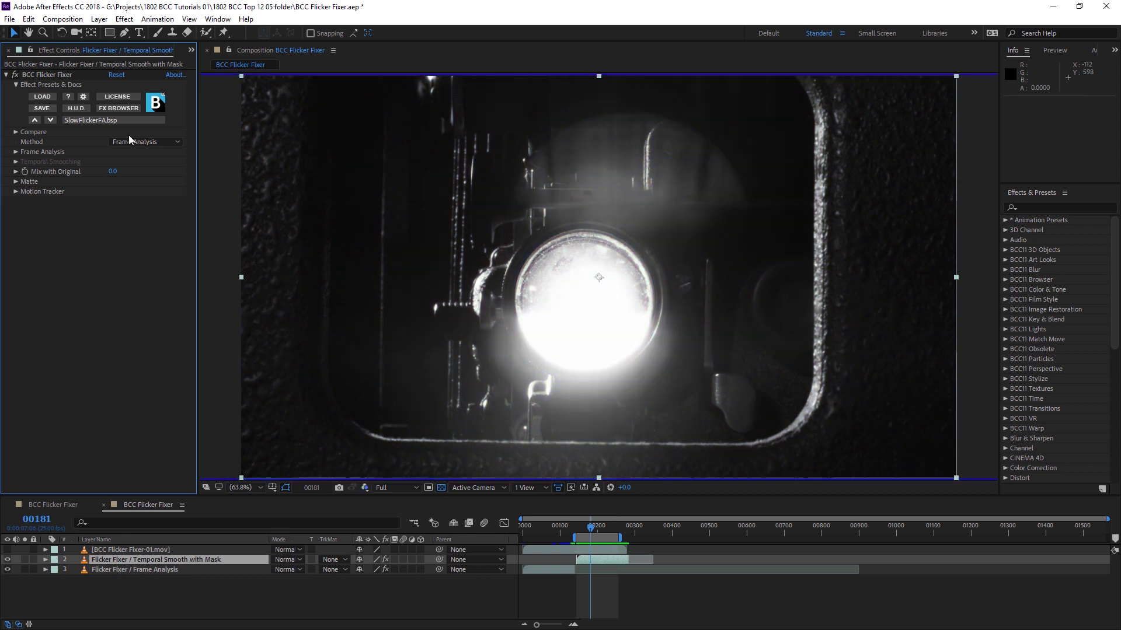
{"action": "key", "text": "space"}
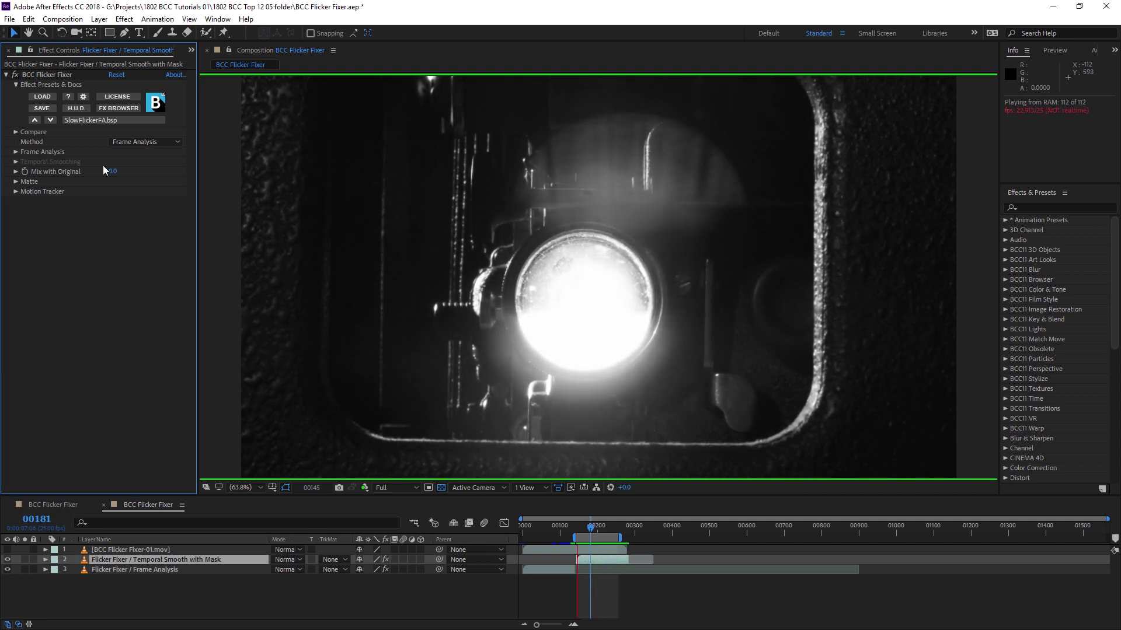
Switch the method to Temporal Smooth YCC, preview it, and expand Temporal Smoothing settings.
{"action": "key", "text": "space"}
{"action": "left_click", "coordinate": [157, 144]}
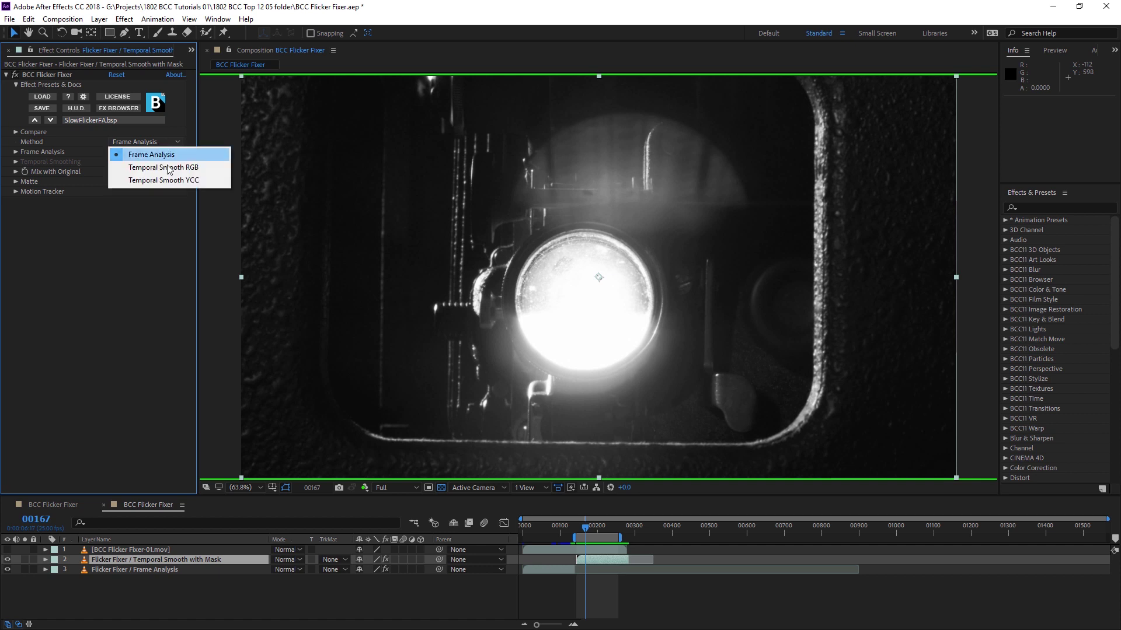
{"action": "left_click", "coordinate": [204, 181]}
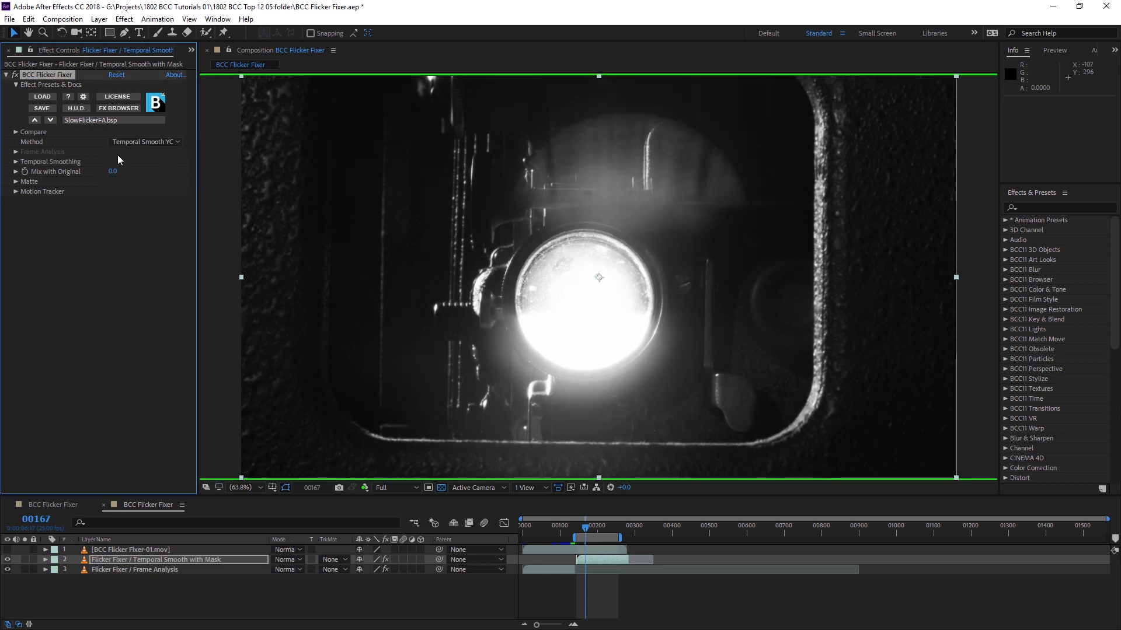
{"action": "key", "text": "space"}
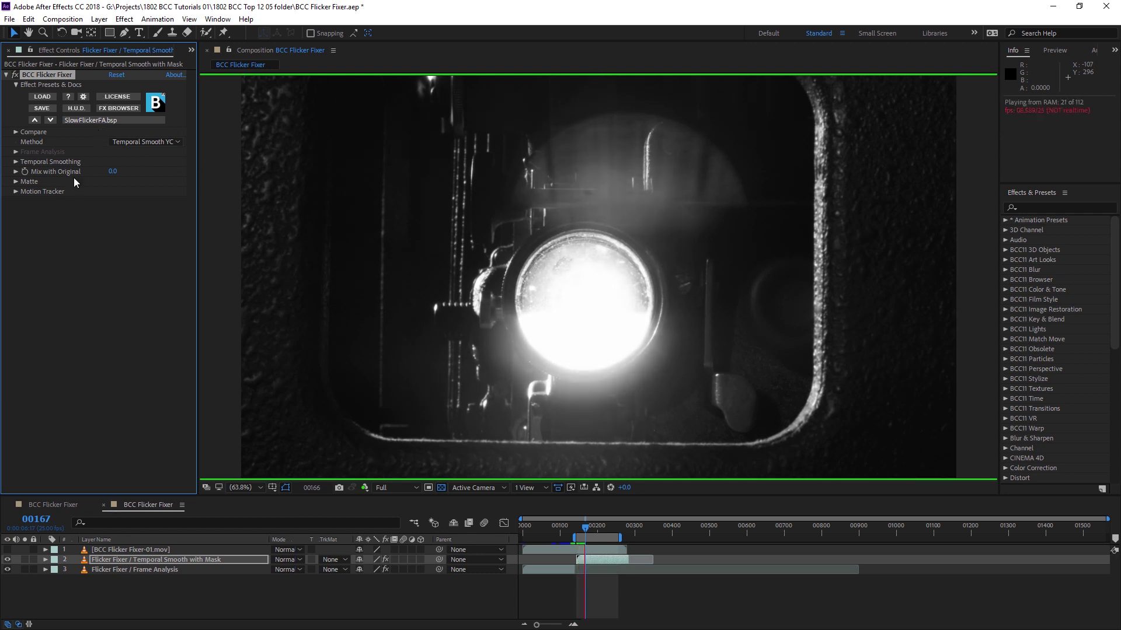
{"action": "left_click", "coordinate": [16, 162]}
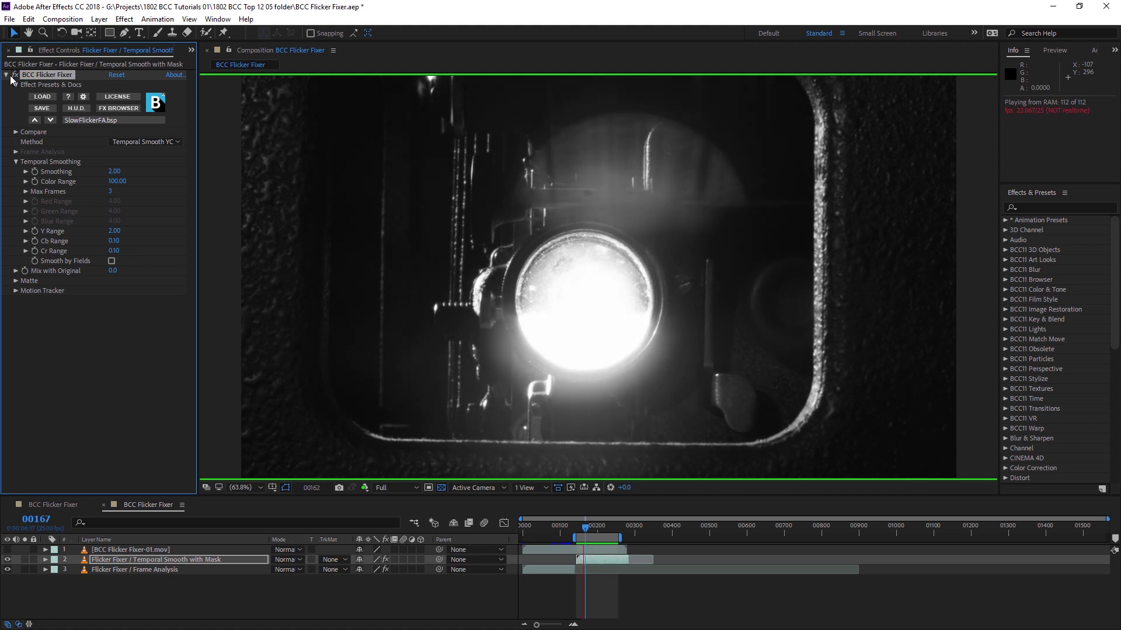
Expand the Matte settings and set Mask Shape to Egg Shape.
{"action": "left_click", "coordinate": [16, 280]}
{"action": "key", "text": "space"}
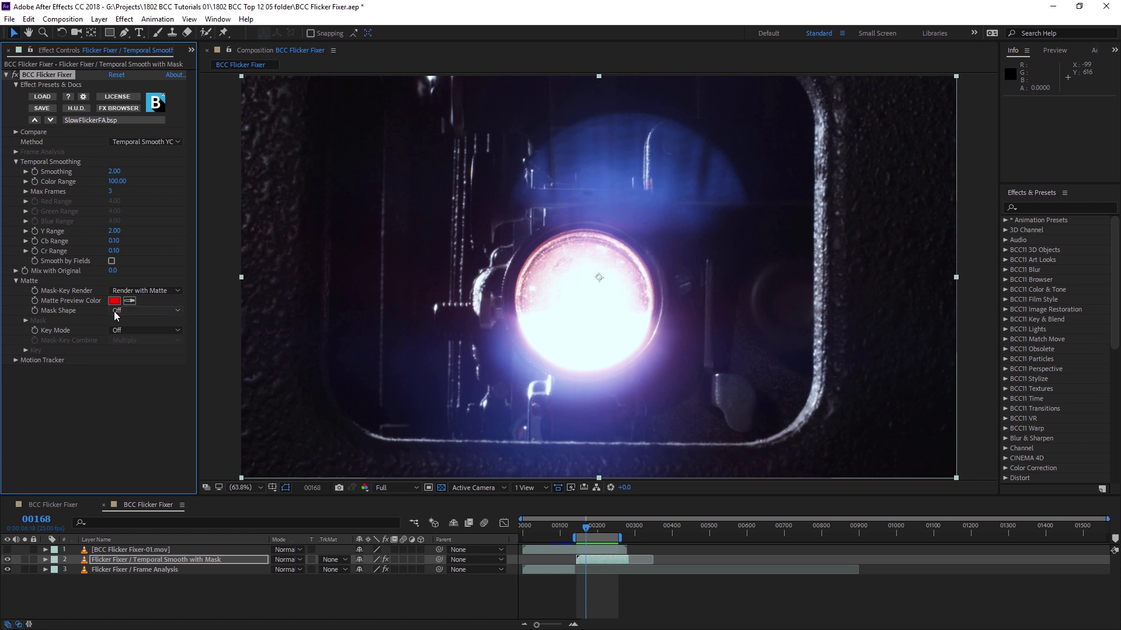
{"action": "left_click", "coordinate": [163, 292]}
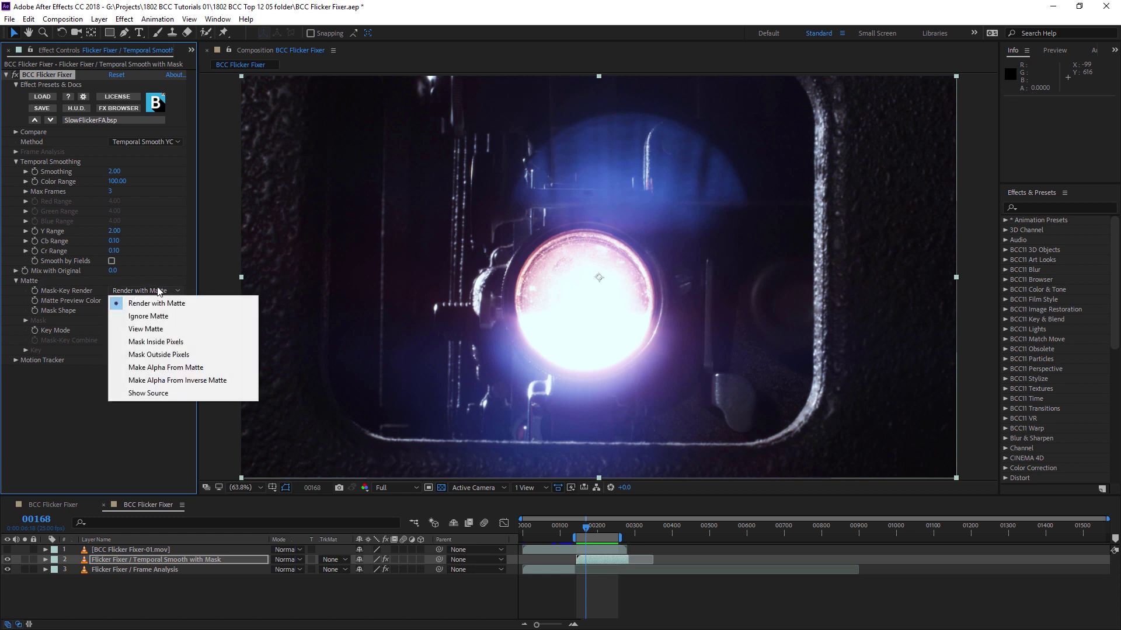
{"action": "left_click", "coordinate": [163, 295]}
{"action": "left_click", "coordinate": [146, 310]}
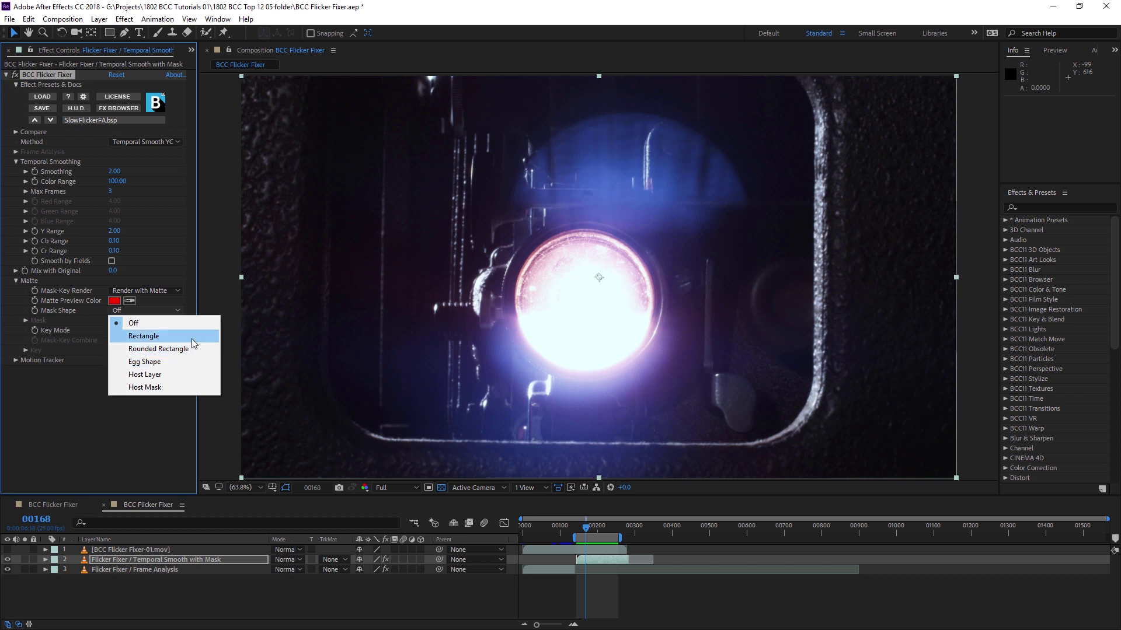
{"action": "left_click", "coordinate": [208, 363]}
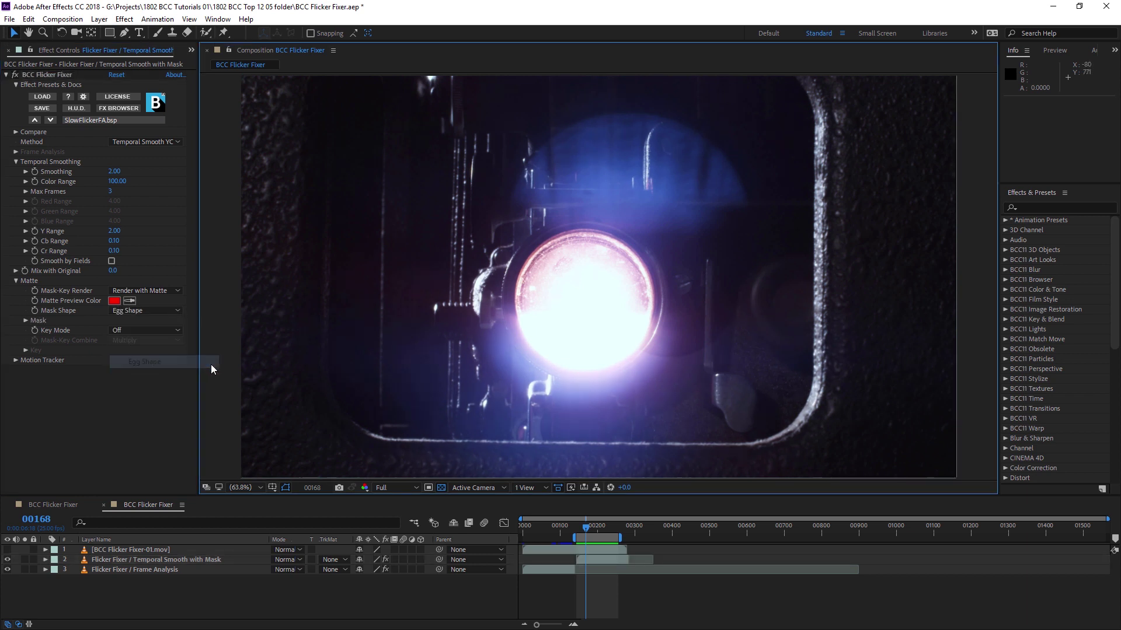
View the matte and fit the egg over the lamp: Width 15.0, Scale 186.0, Egg Shape 16.0.
{"action": "left_click", "coordinate": [163, 295]}
{"action": "left_click", "coordinate": [169, 329]}
{"action": "left_click_drag", "start_coordinate": [670, 197], "coordinate": [534, 164]}
{"action": "left_click_drag", "start_coordinate": [672, 354], "coordinate": [615, 409]}
{"action": "left_click", "coordinate": [26, 321]}
{"action": "left_click_drag", "start_coordinate": [113, 399], "coordinate": [173, 298]}
Feather the egg matte to 25.0 and switch back to Render with Matte.
{"action": "left_click", "coordinate": [146, 290]}
{"action": "left_click", "coordinate": [150, 304]}
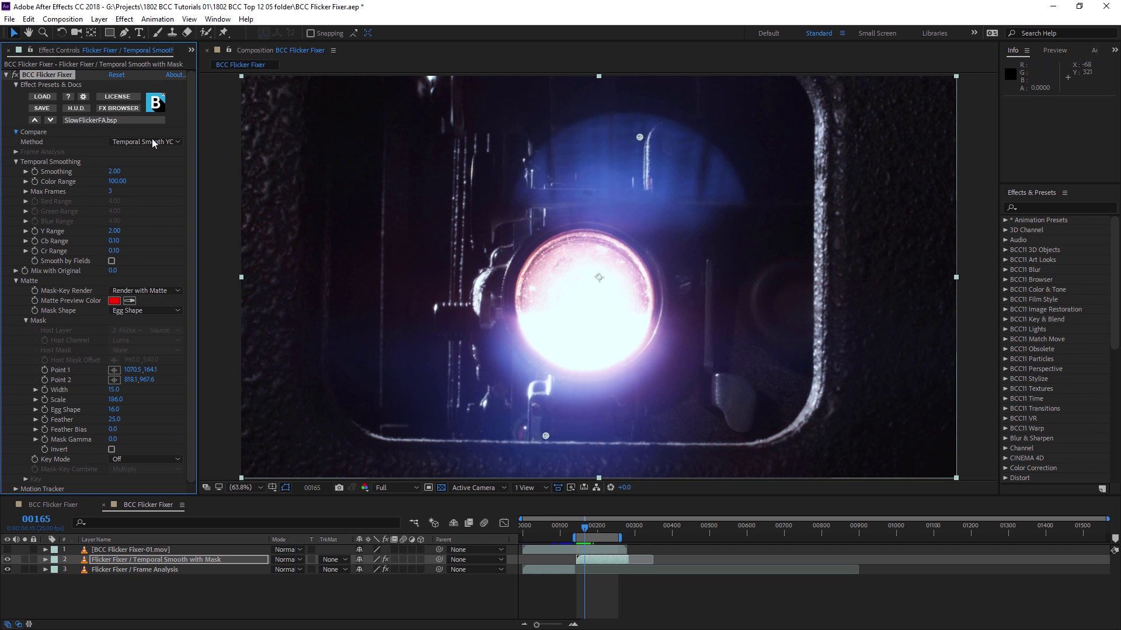
{"action": "left_click", "coordinate": [16, 133]}
Set Compare Mode to Side By Side and play the original and fixed clips together.
{"action": "left_click", "coordinate": [123, 145]}
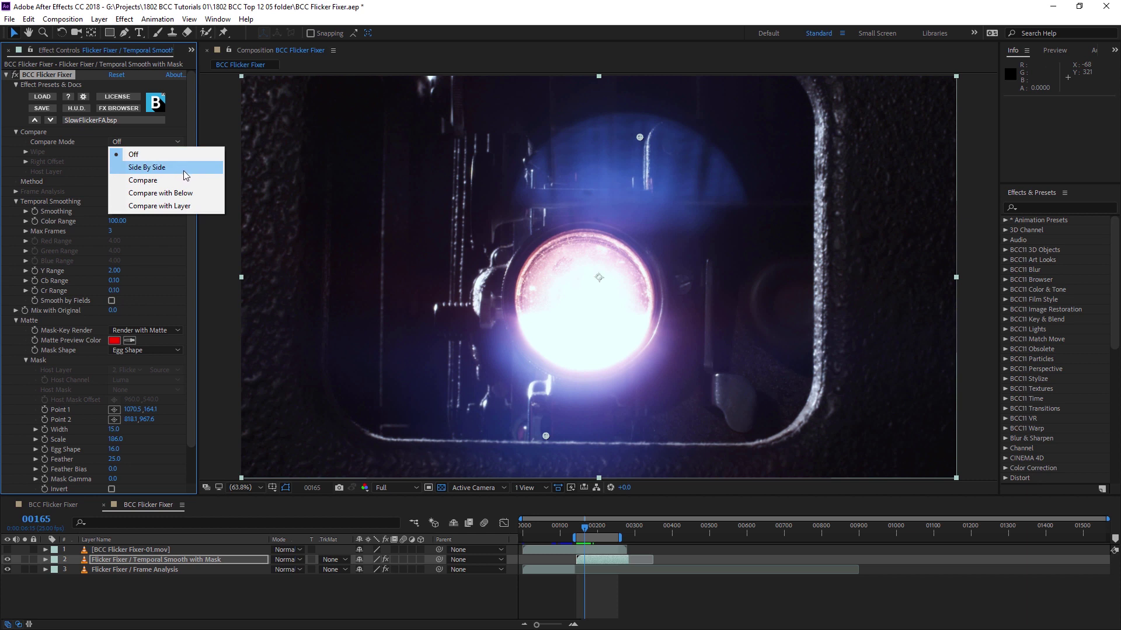
{"action": "left_click", "coordinate": [186, 174]}
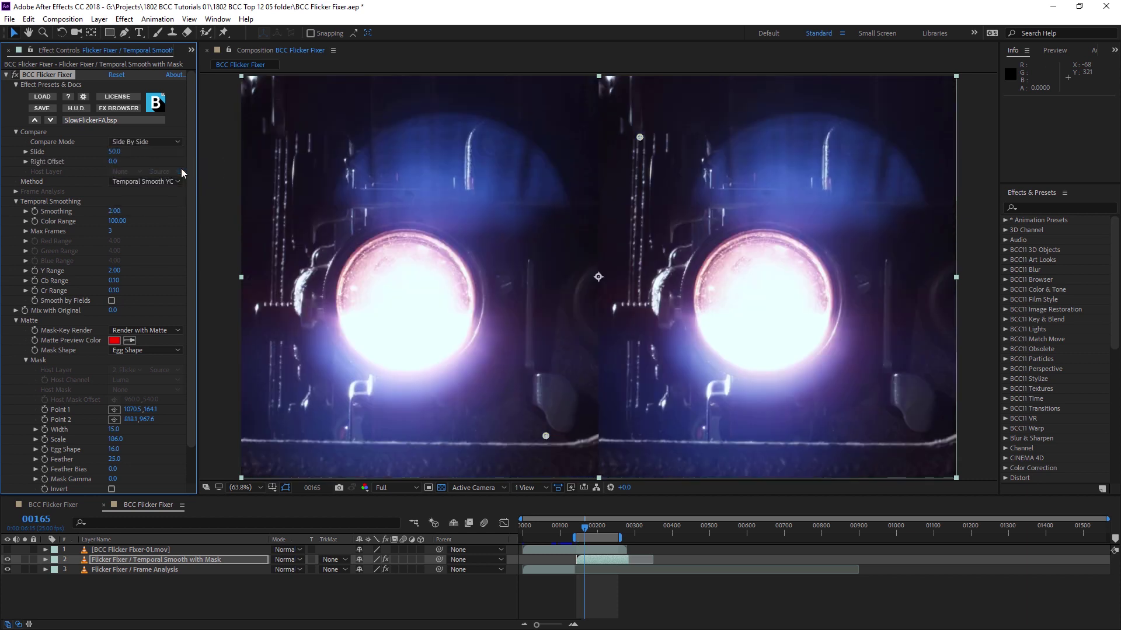
{"action": "key", "text": "space"}
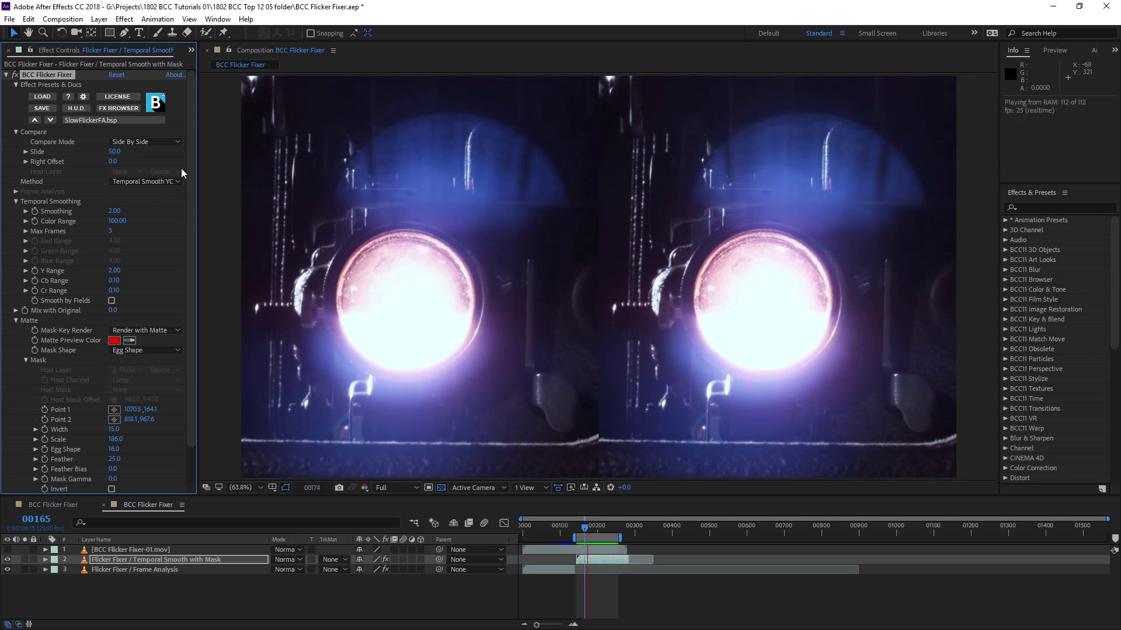